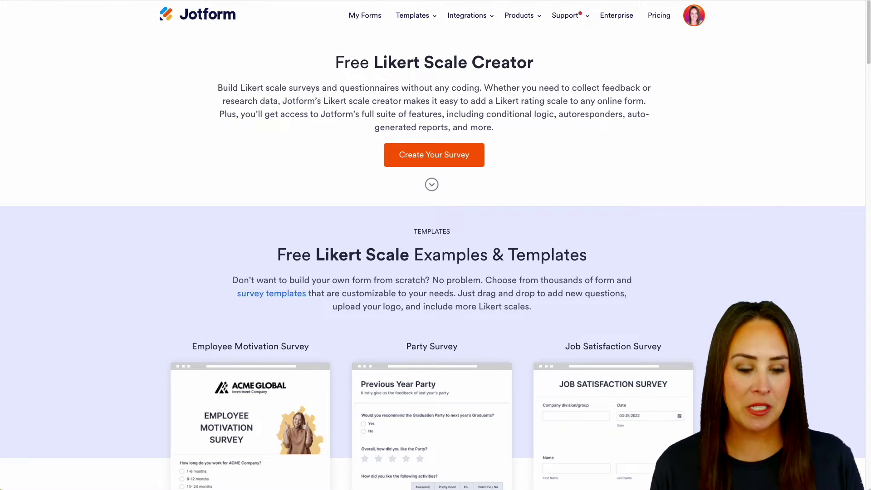
# Step: Scroll the Likert article to 'Decide which point system to use' and highlight the five/seven-point sentence
pyautogui.scroll(-1, 432, 245)
pyautogui.scroll(-7, 390, 186)
pyautogui.scroll(1, 390, 186)
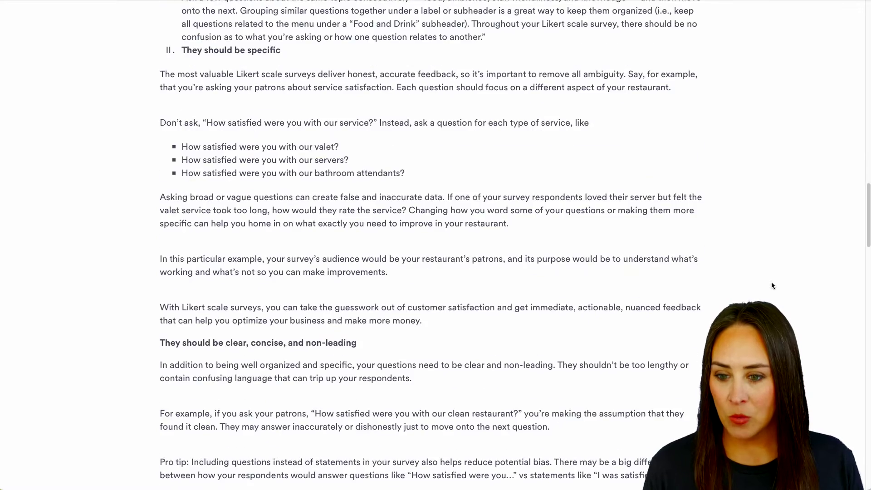
pyautogui.scroll(-10, 771, 285)
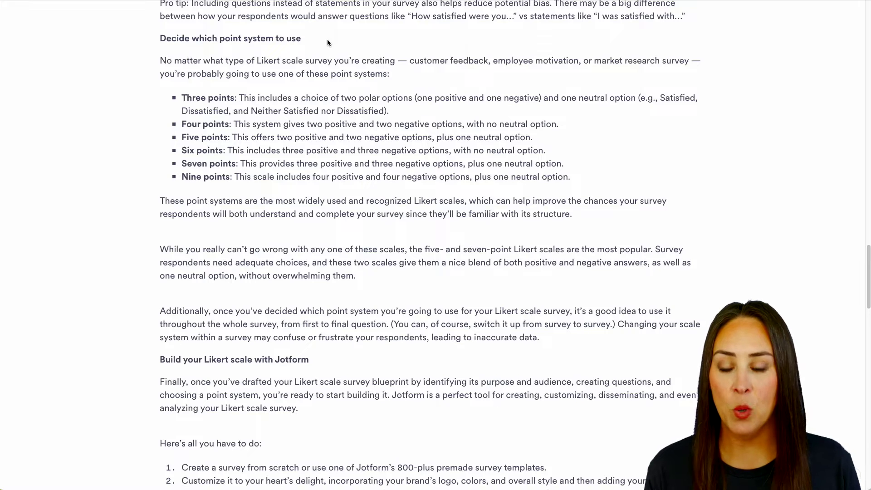
pyautogui.moveTo(159, 249); pyautogui.dragTo(511, 250)
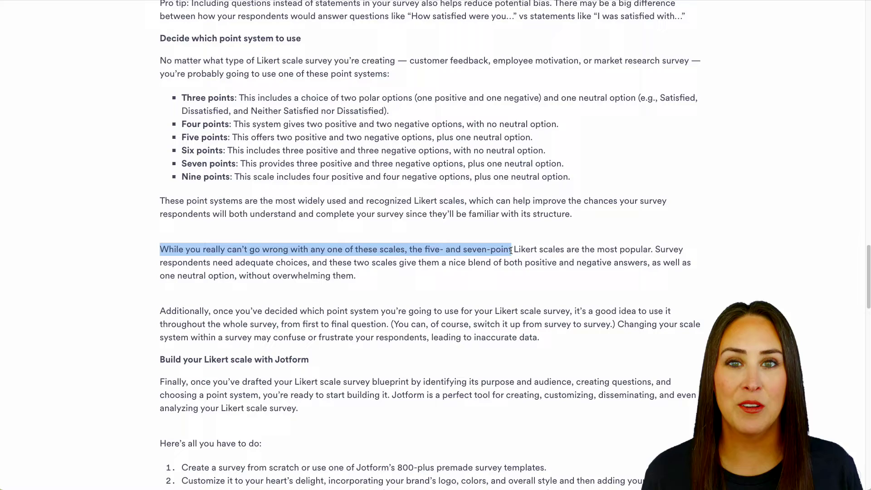
pyautogui.click(513, 230)
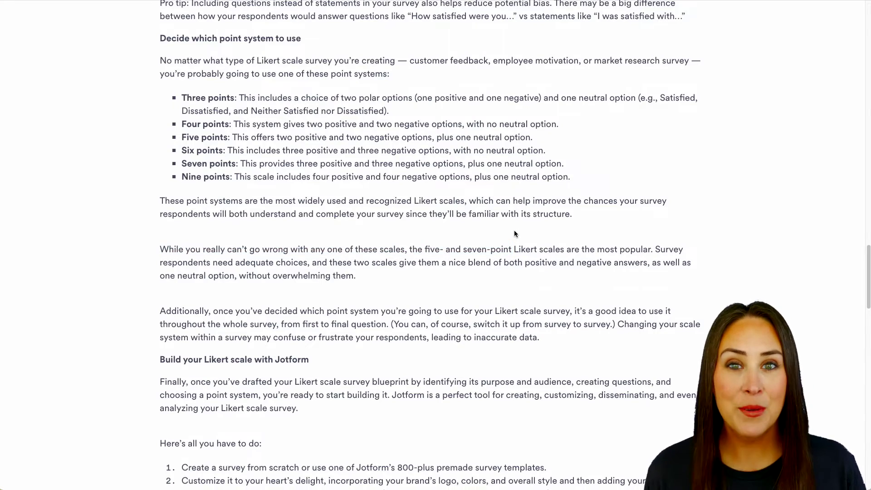
# Step: Scroll back to the top of the article and return to the My Forms dashboard
pyautogui.scroll(10, 514, 230)
pyautogui.scroll(20, 514, 233)
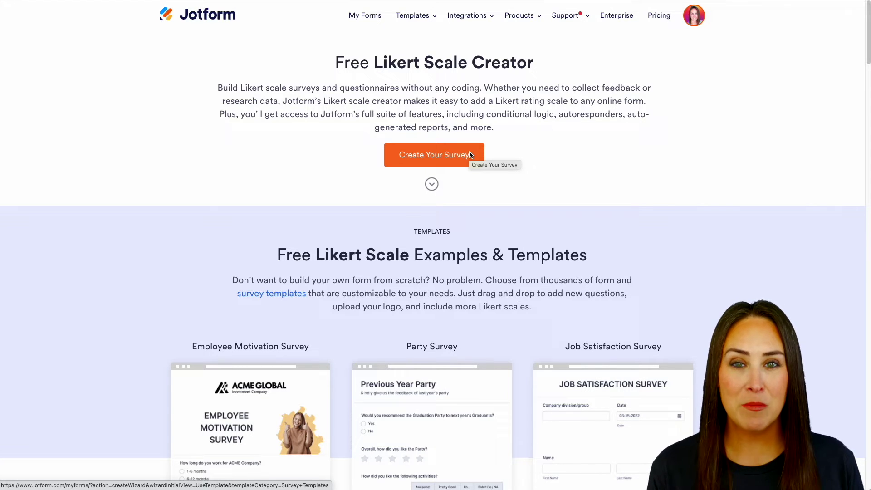
pyautogui.click(200, 15)
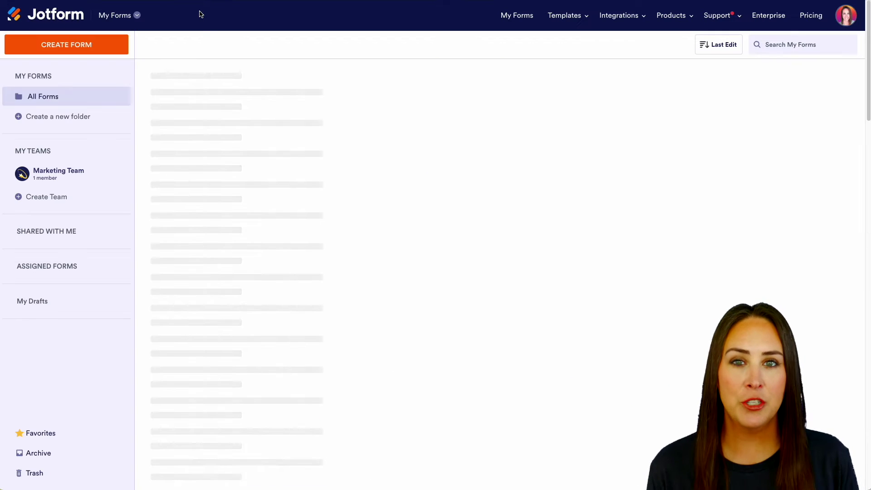
# Step: Start a new blank form from scratch using the Classic Form layout
pyautogui.click(55, 47)
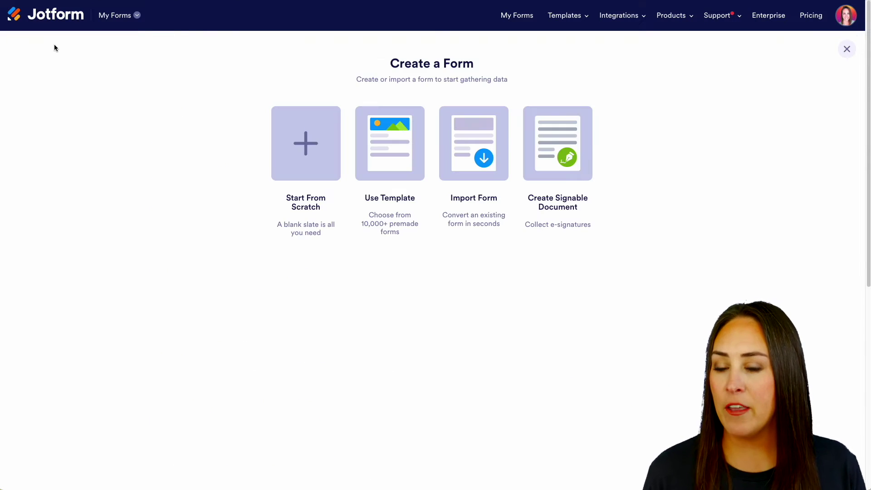
pyautogui.click(313, 165)
pyautogui.click(363, 162)
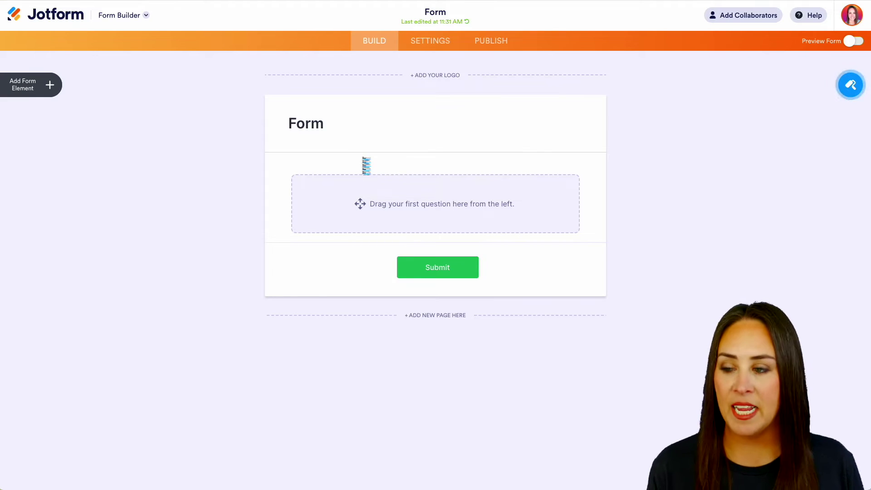
# Step: Add a Full Name field and a Scale Rating question, then open the rating's properties
pyautogui.click(41, 87)
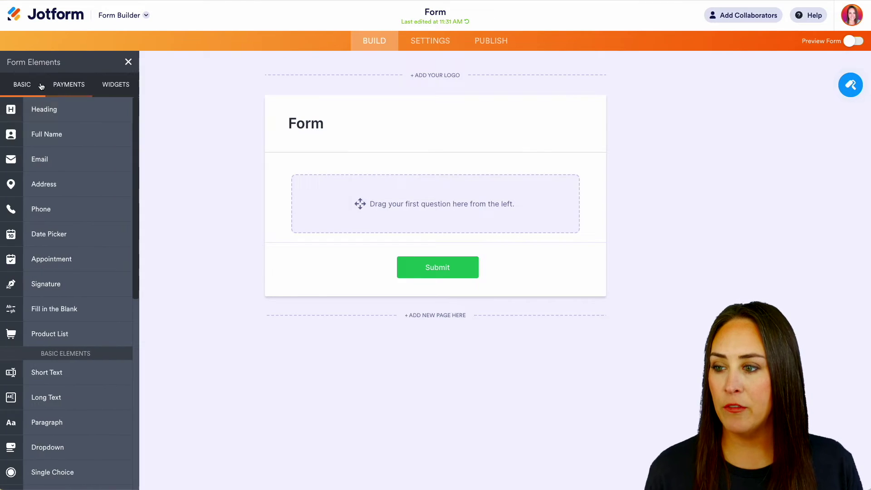
pyautogui.click(63, 140)
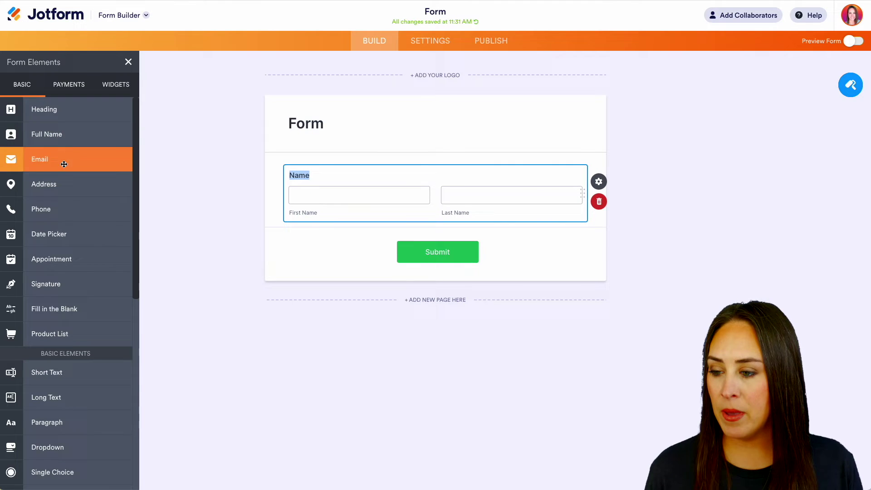
pyautogui.scroll(-1, 78, 281)
pyautogui.scroll(-2, 78, 281)
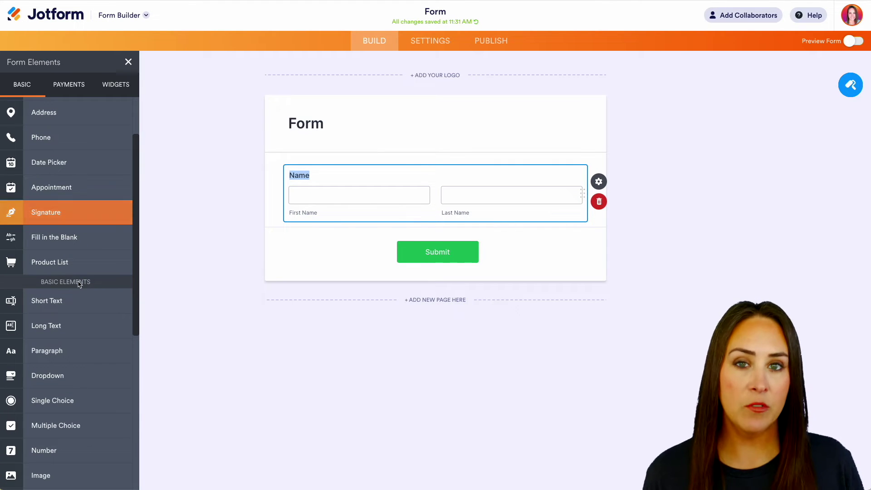
pyautogui.scroll(-7, 79, 283)
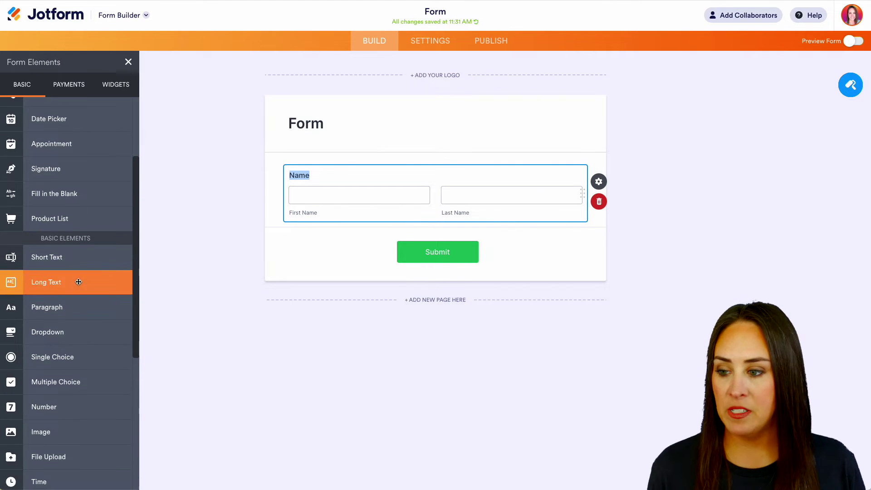
pyautogui.scroll(-1, 79, 272)
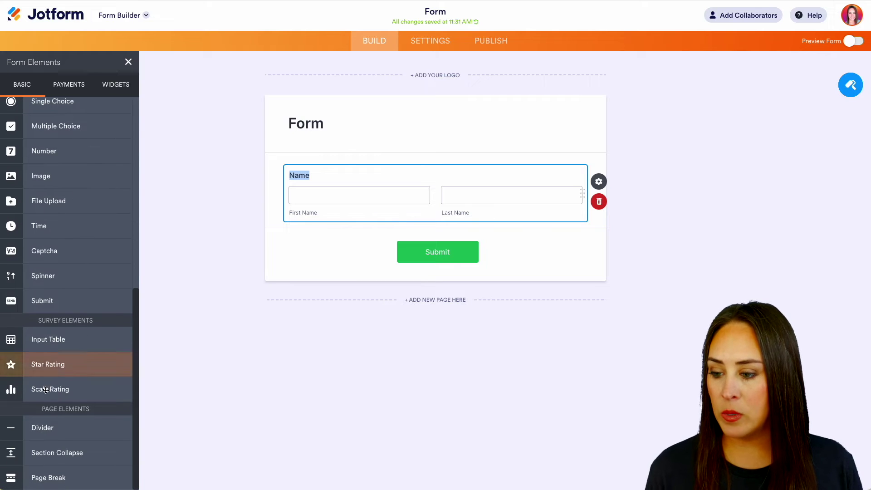
pyautogui.click(85, 394)
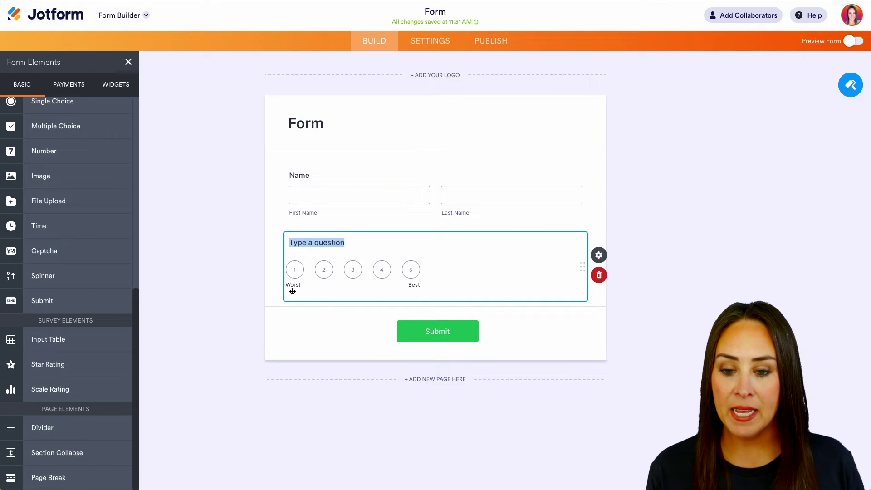
pyautogui.click(607, 258)
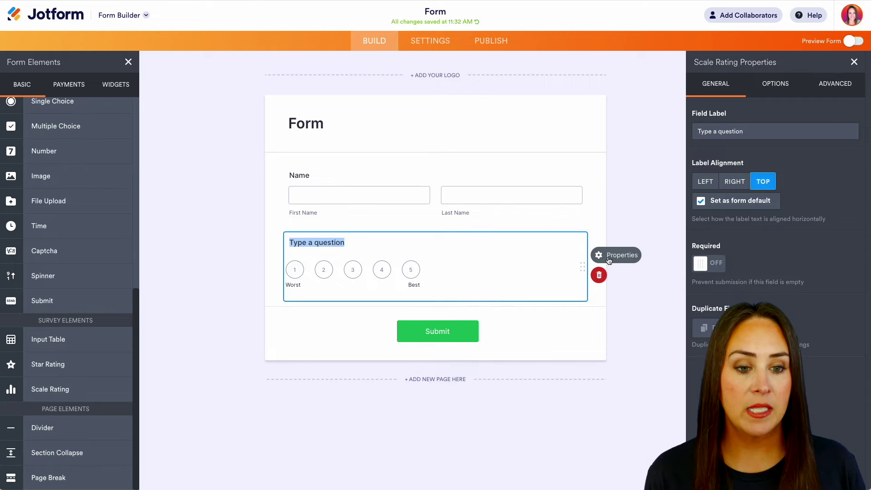
# Step: Relabel the rating's ends from Worst/Best to No/Yes and set the highest rating value to 9
pyautogui.click(775, 86)
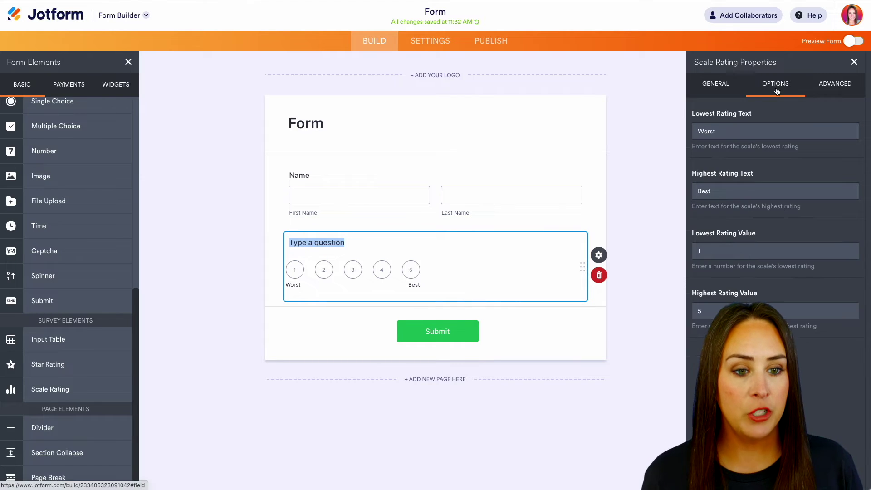
pyautogui.doubleClick(735, 130)
pyautogui.write('No')
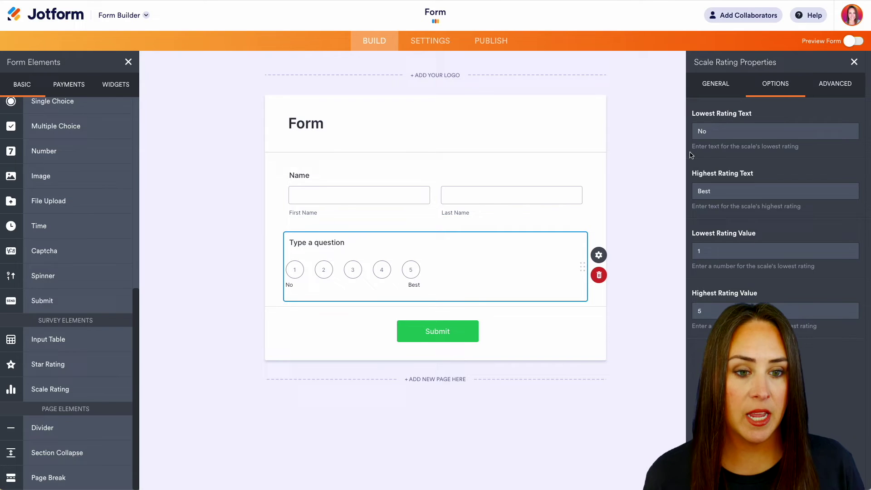
pyautogui.doubleClick(713, 190)
pyautogui.write('Yes')
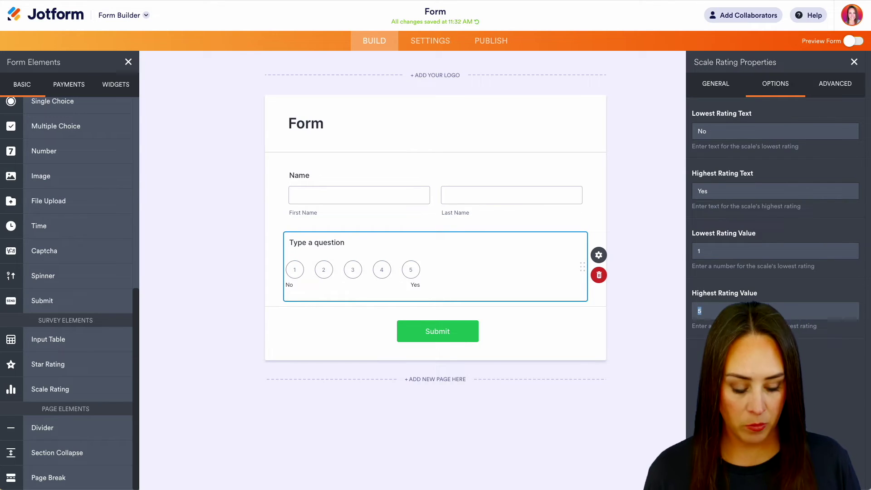
pyautogui.write('9')
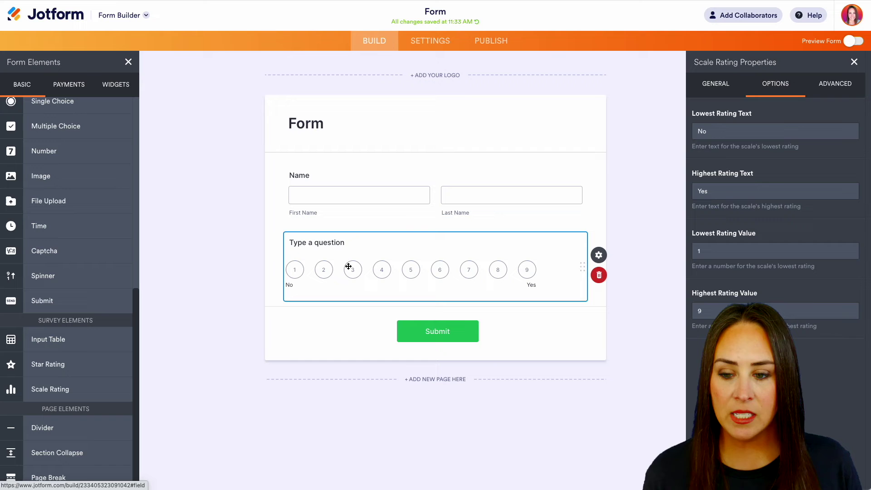
# Step: Replace the scale question's placeholder label with 'Would you recommend'
pyautogui.click(312, 245)
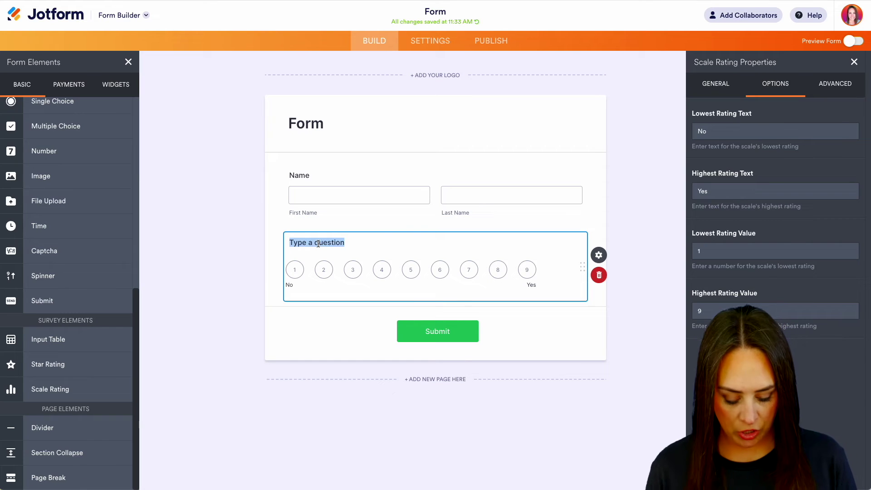
pyautogui.write('Wou')
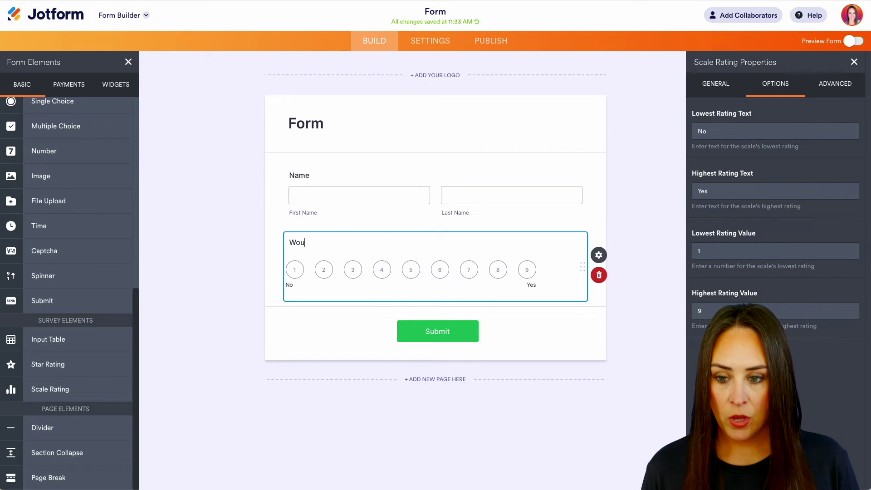
pyautogui.write('ld you recommend')
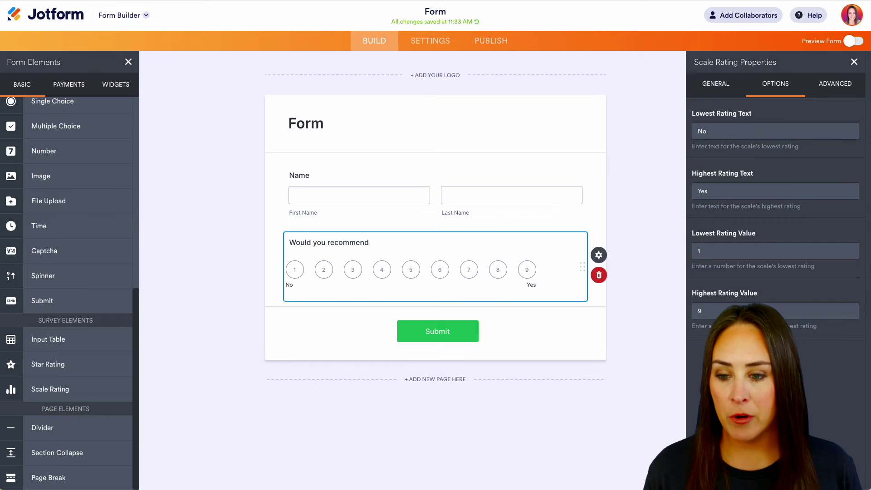
# Step: Place a Long Text field below the rating and label it 'How could we service you better?'
pyautogui.scroll(5, 54, 170)
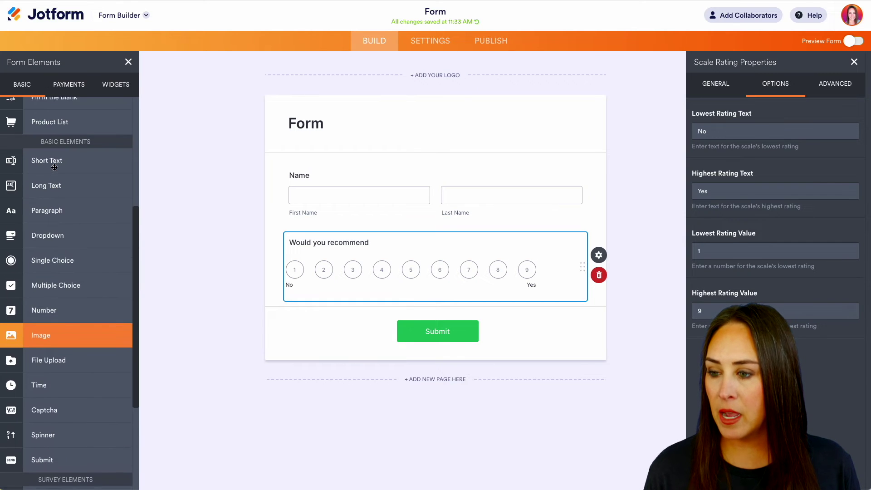
pyautogui.moveTo(39, 231); pyautogui.dragTo(374, 322)
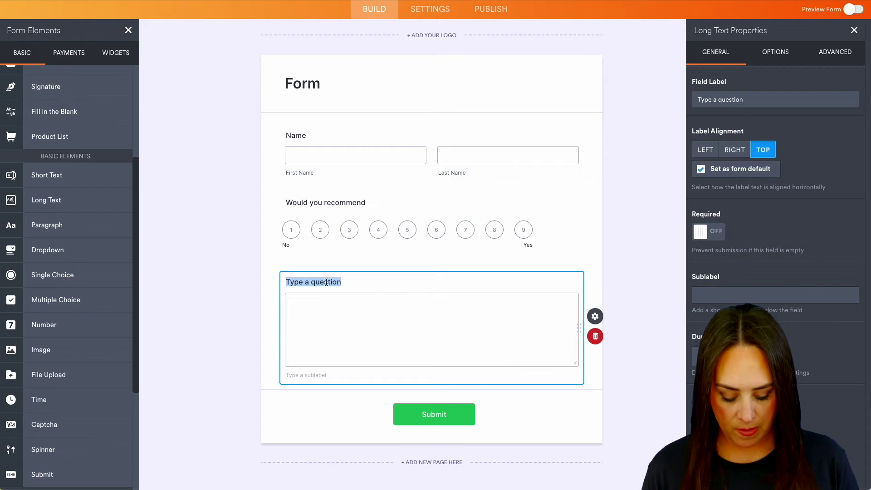
pyautogui.write('How could we')
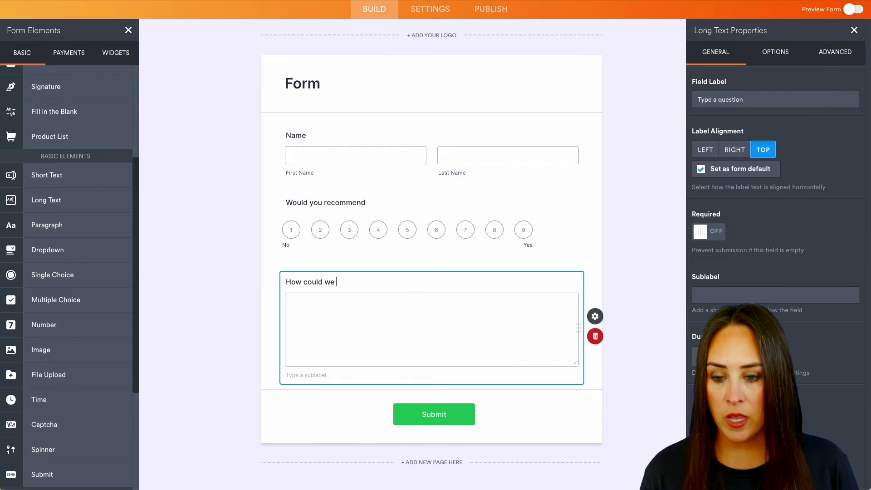
pyautogui.write(' service you better?')
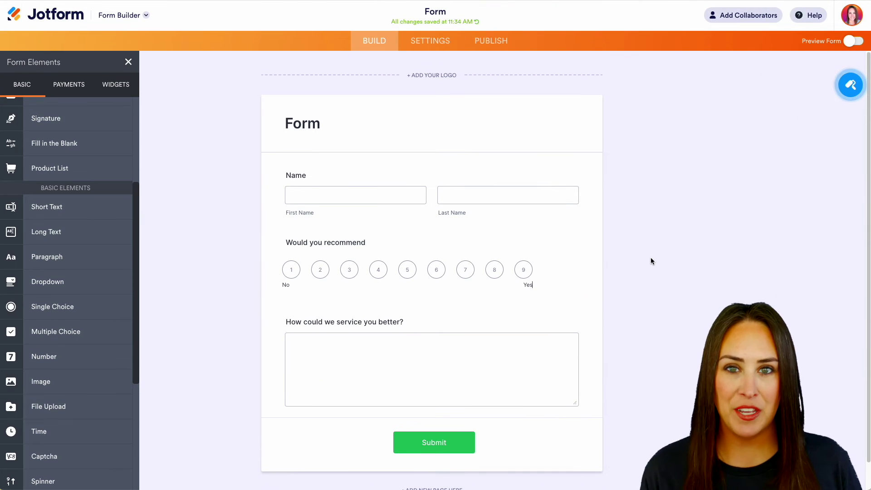
# Step: Create a Show/Hide Field condition: IF Would you recommend is Less Than 6
pyautogui.click(430, 40)
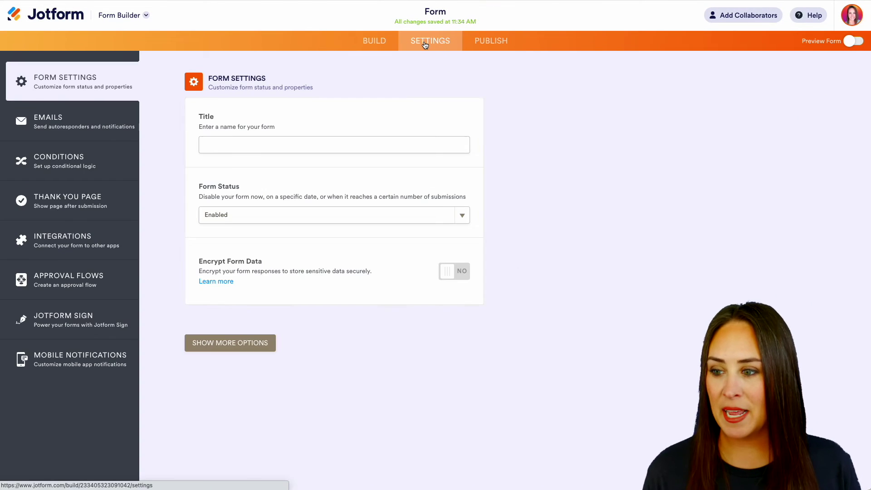
pyautogui.click(71, 168)
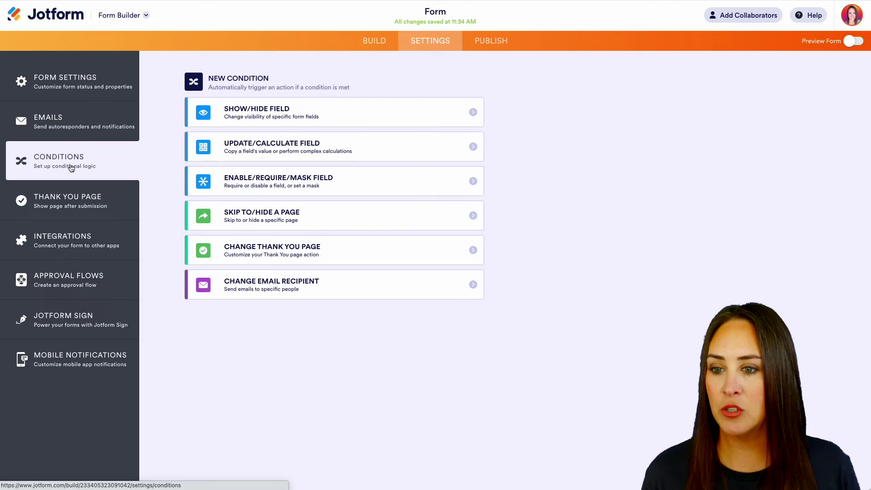
pyautogui.click(410, 117)
pyautogui.click(390, 113)
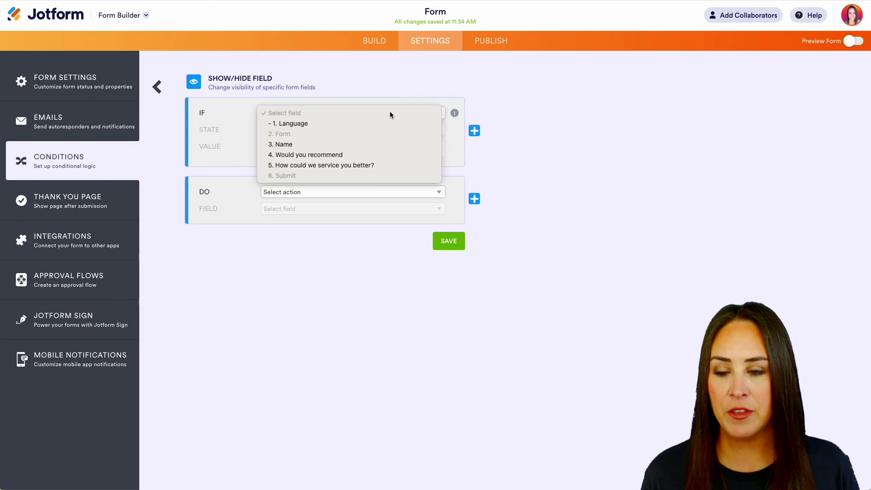
pyautogui.click(385, 154)
pyautogui.click(371, 129)
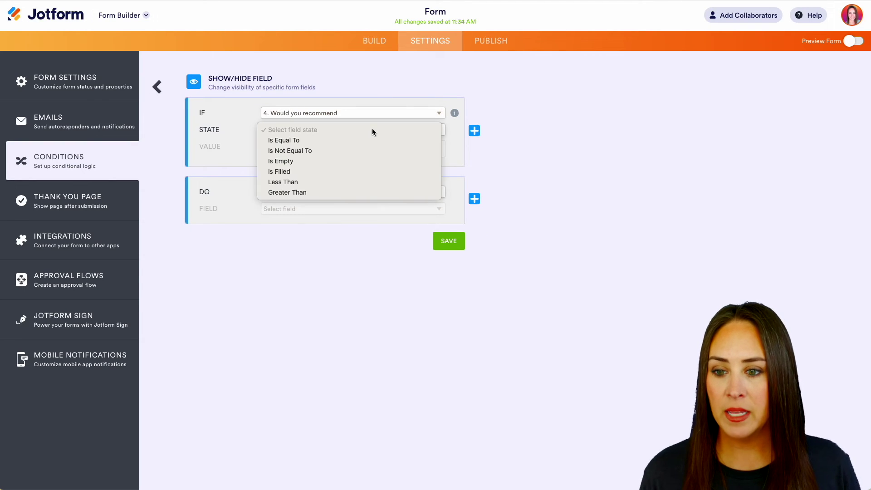
pyautogui.click(379, 182)
pyautogui.click(379, 165)
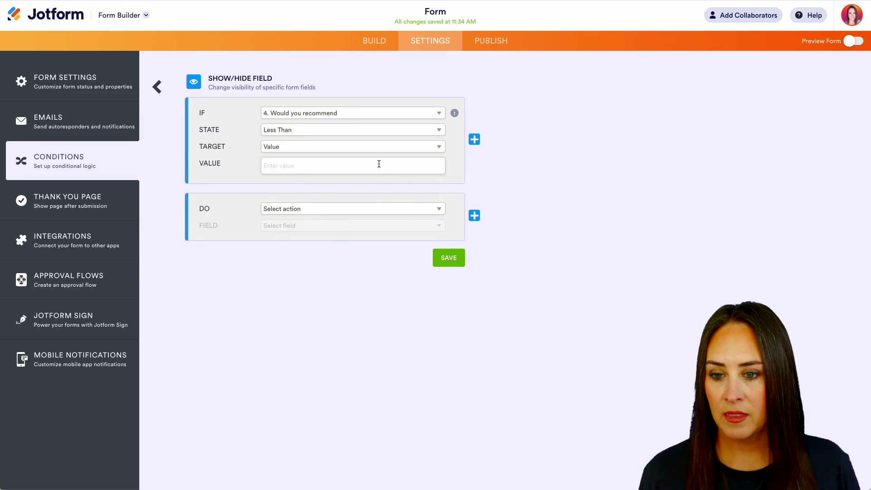
pyautogui.write('6')
pyautogui.click(341, 187)
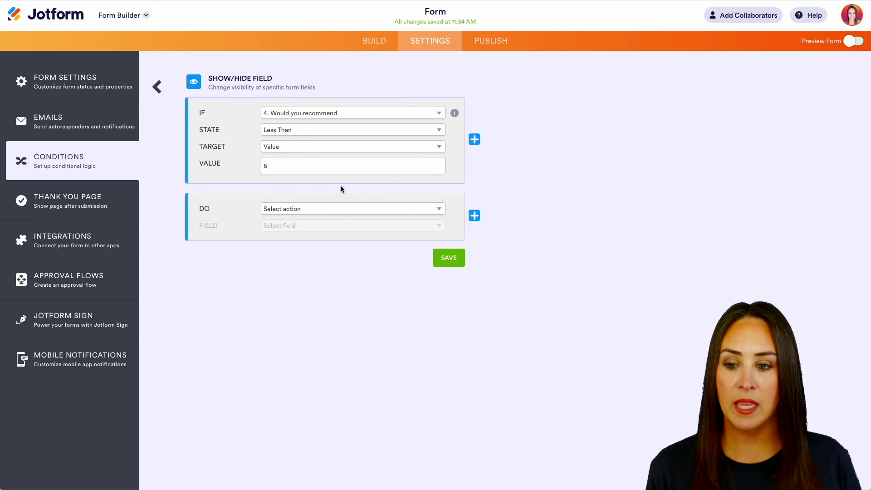
# Step: Make the condition show 'How could we service you better?' and save it
pyautogui.click(368, 209)
pyautogui.click(320, 229)
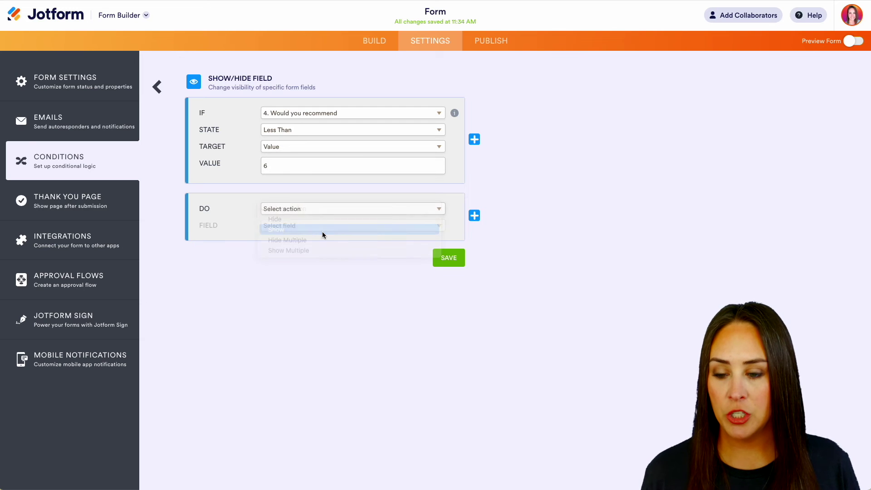
pyautogui.click(323, 226)
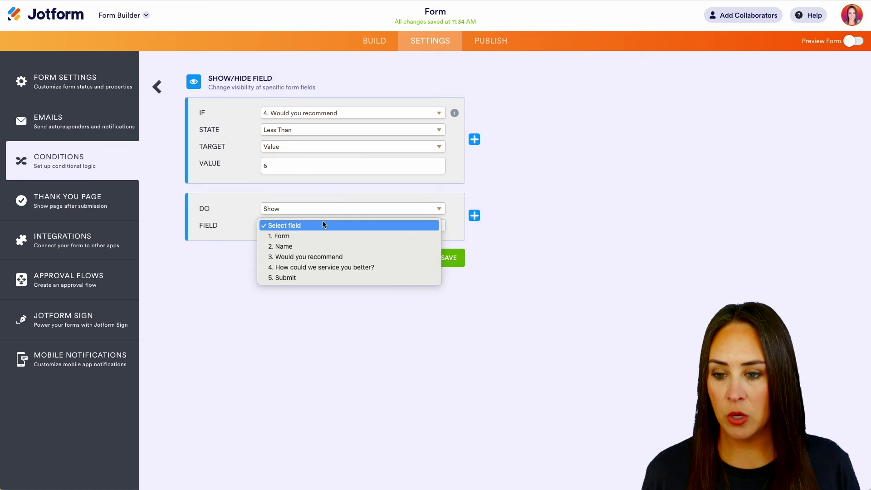
pyautogui.click(339, 268)
pyautogui.click(446, 257)
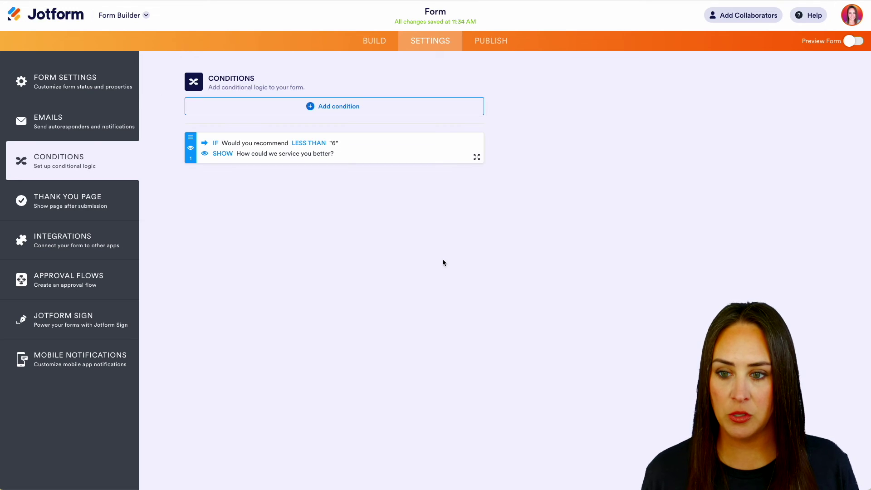
# Step: Preview the form, test ratings of 5 and 7 on the condition, then exit preview
pyautogui.click(855, 41)
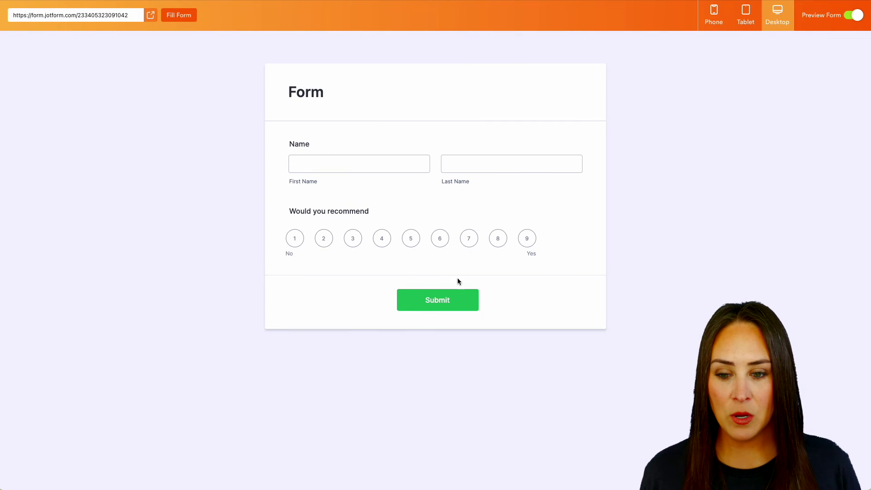
pyautogui.click(411, 240)
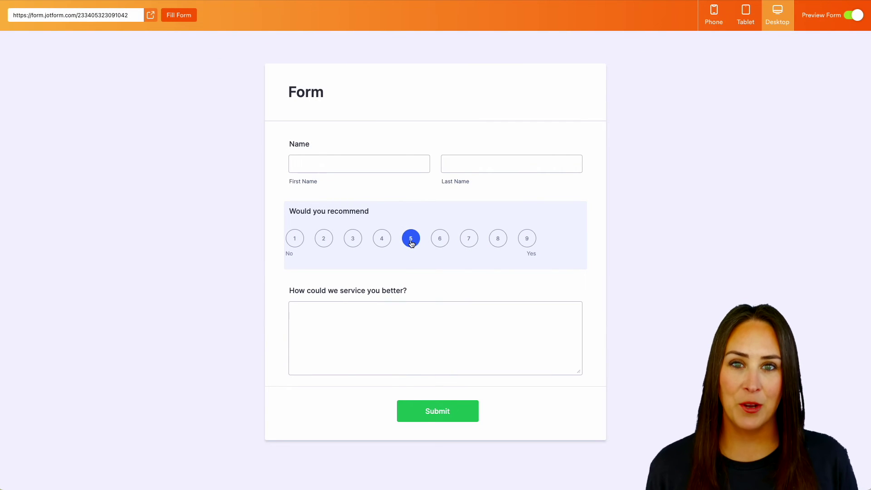
pyautogui.click(467, 243)
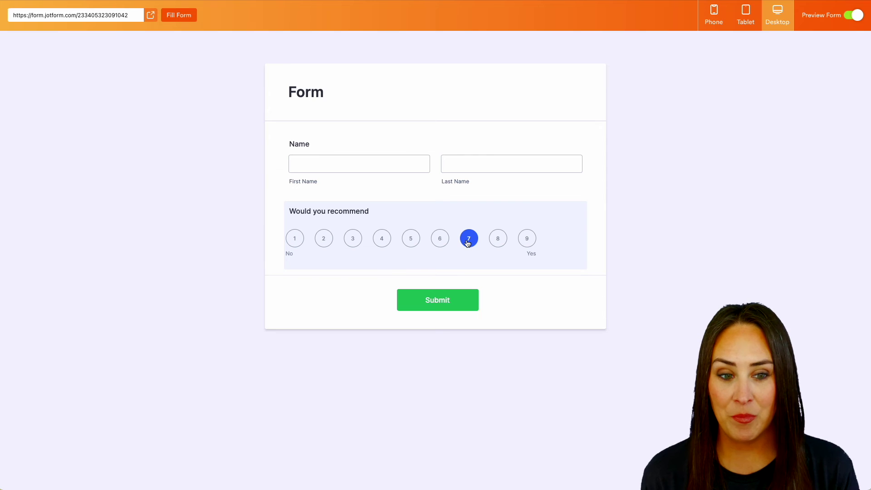
pyautogui.click(854, 15)
# Step: Back in the builder, place an Input Table from Survey Elements below the rating scale
pyautogui.click(363, 37)
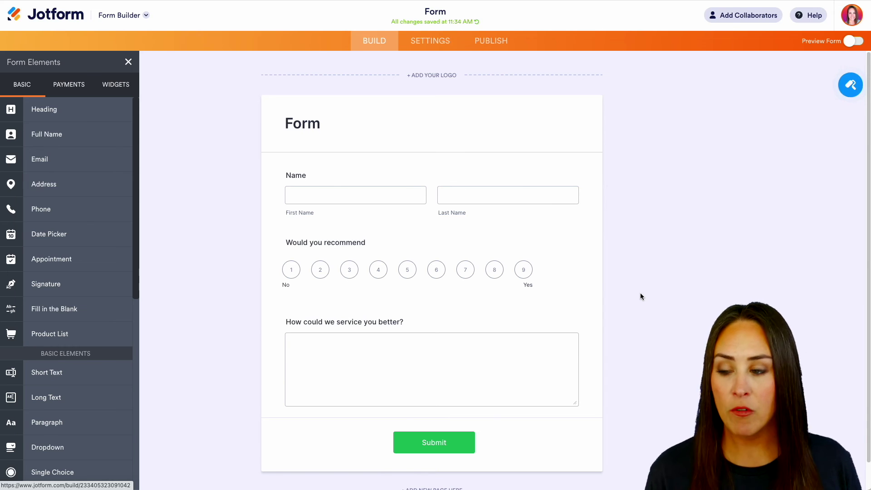
pyautogui.scroll(-8, 72, 311)
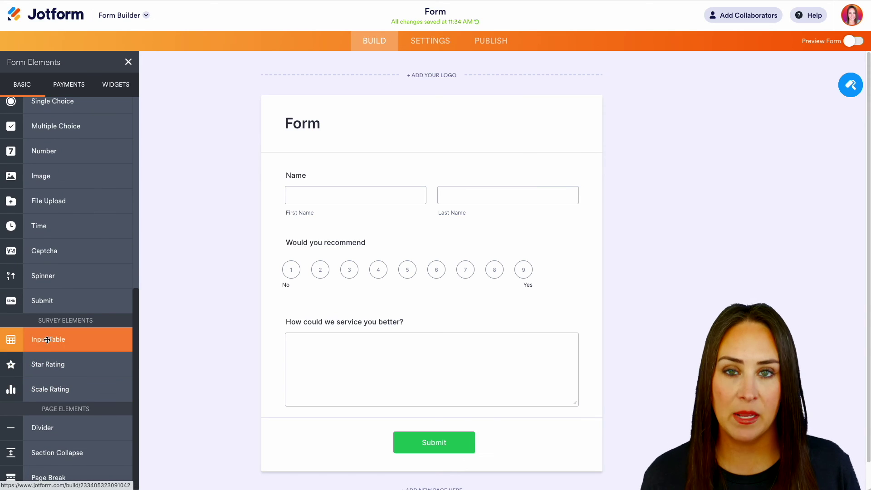
pyautogui.moveTo(47, 339); pyautogui.dragTo(408, 301)
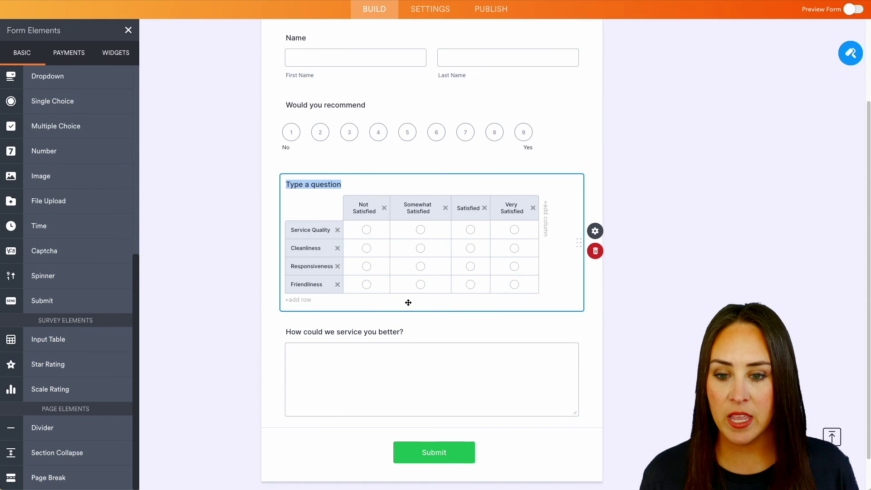